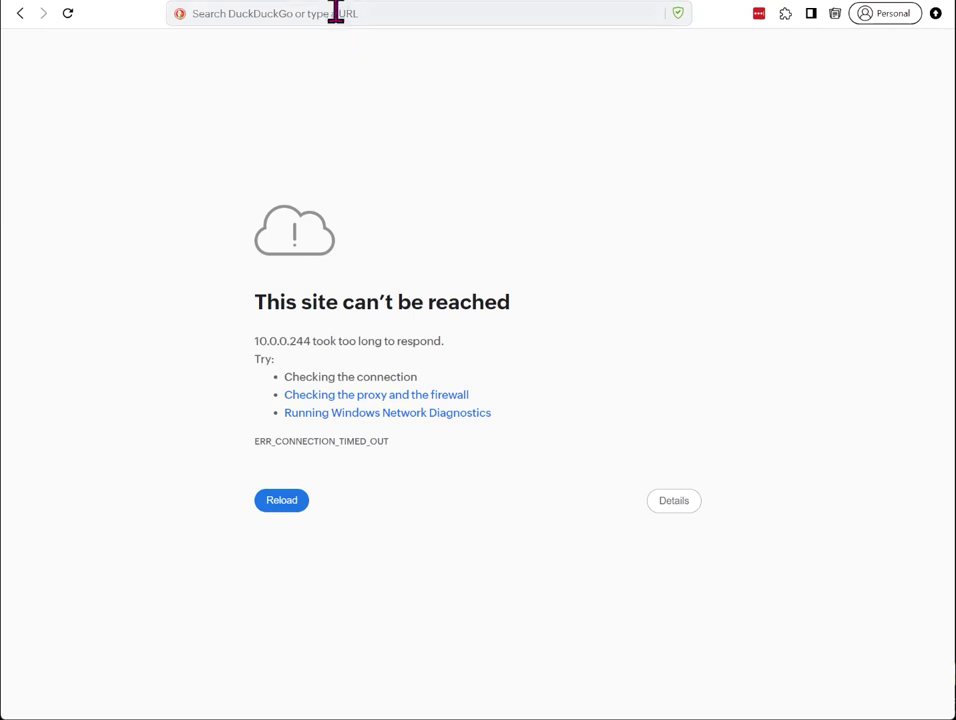
click(336, 12)
text(http://)
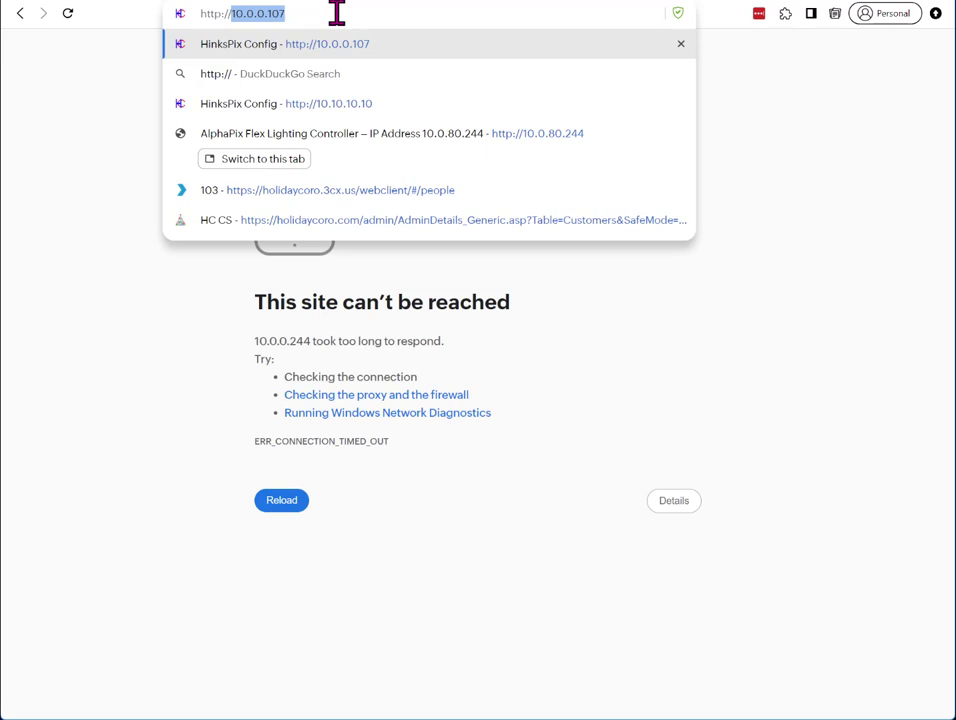
key(Right)
key(Return)
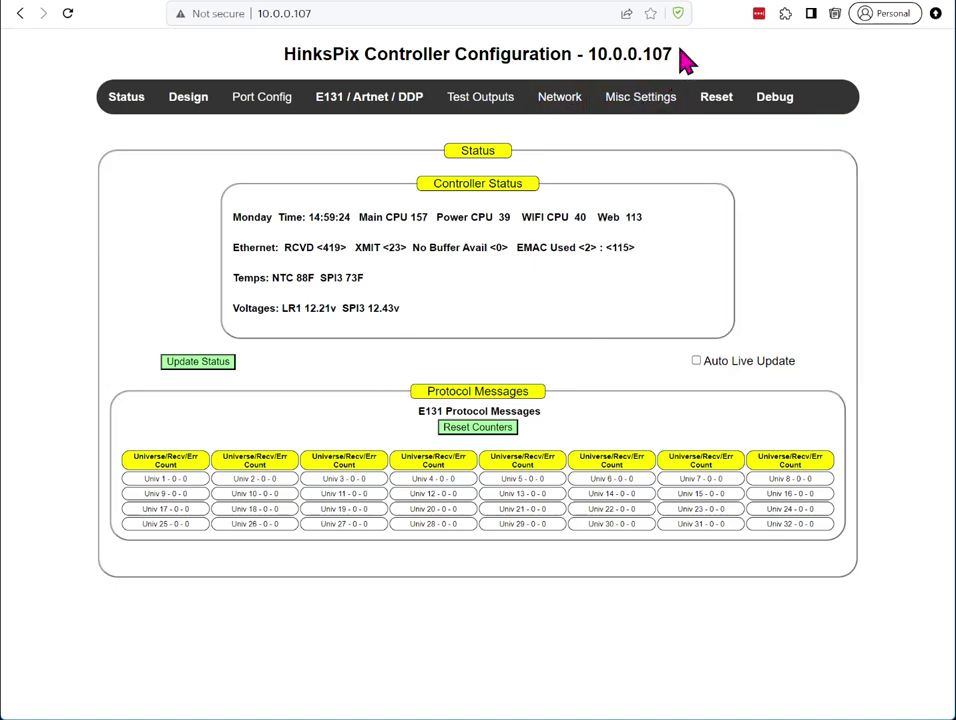
drag(680, 56, 590, 51)
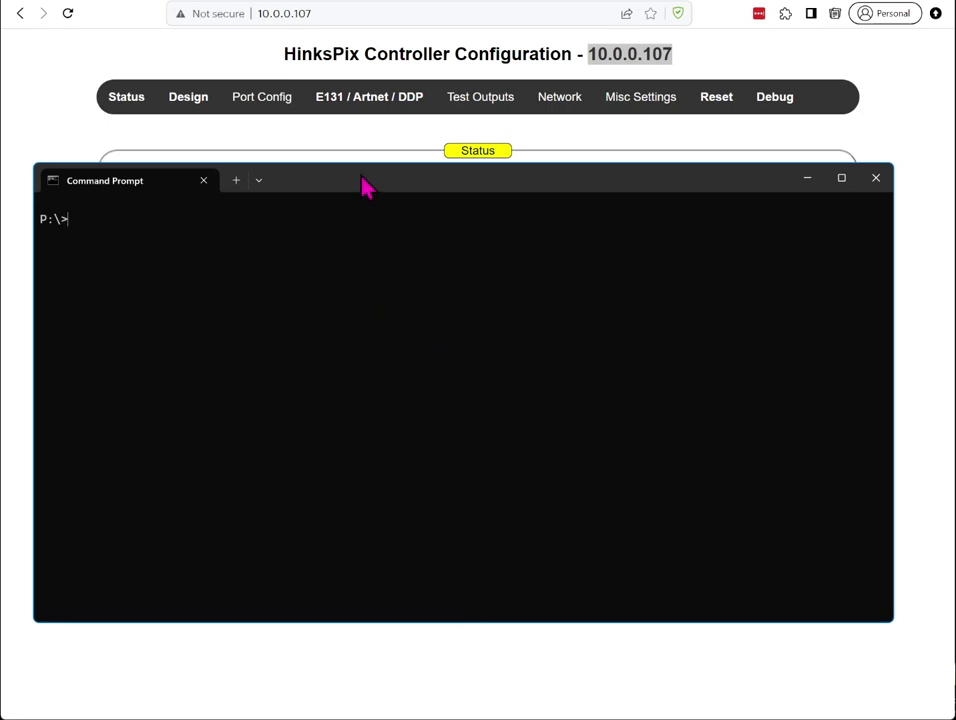
- In Command Prompt, ping the controller at 10.0.0.107, keeping the page heading and navigation bar uncovered
drag(363, 188, 375, 140)
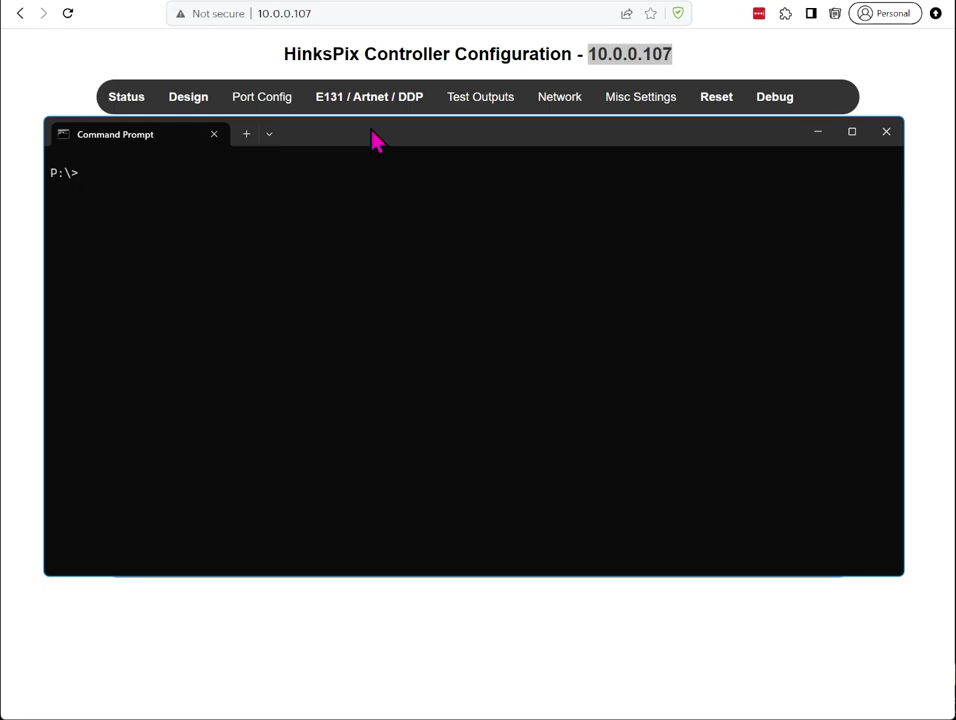
text(ing 10.0.0.107)
key(Return)
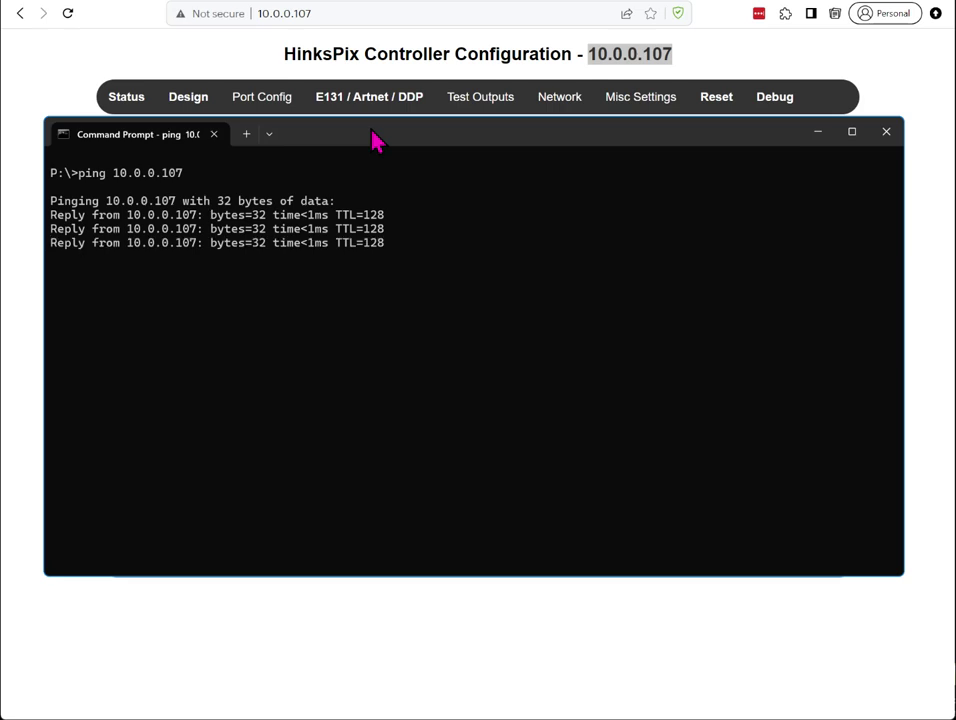
- Run a continuous ping of 10.0.0.107 with the -t option and stop it after observing the replies
key(Up)
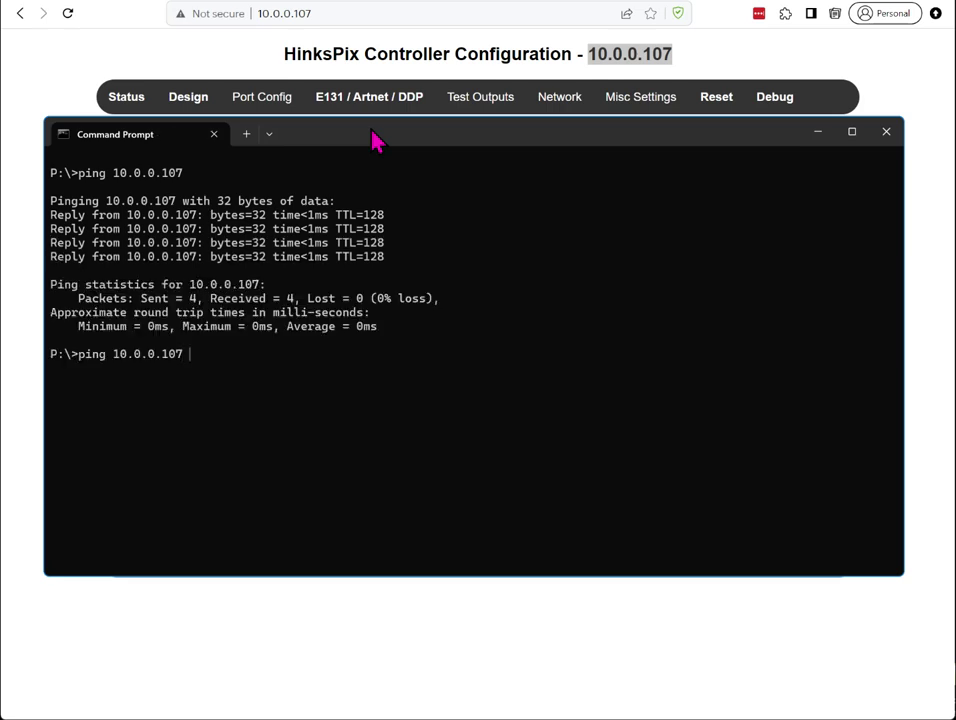
text(-t)
key(Return)
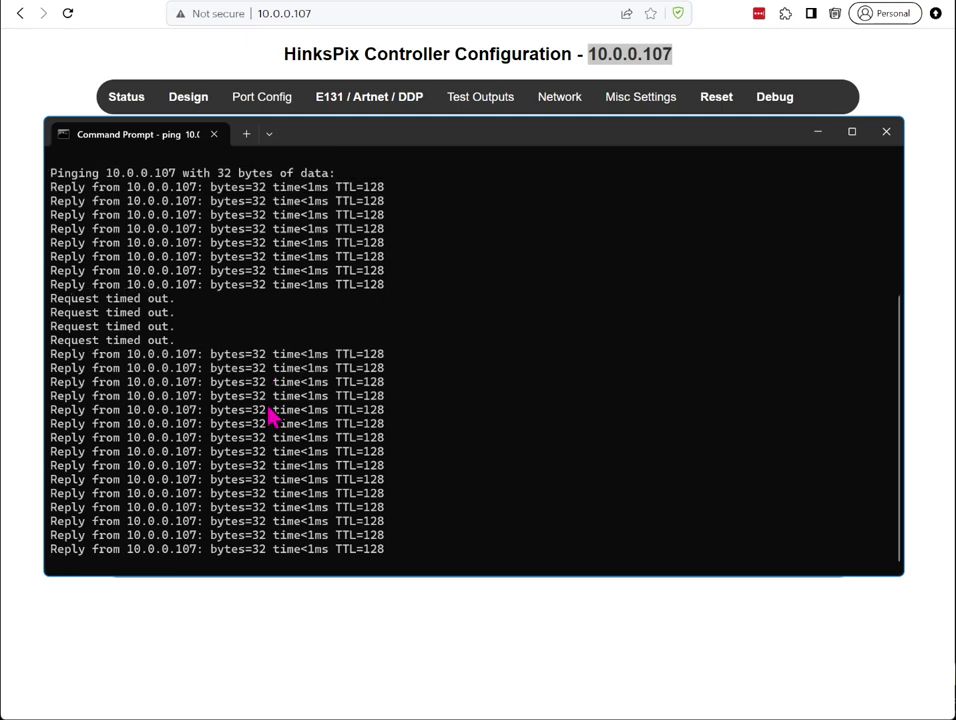
key(ctrl+c)
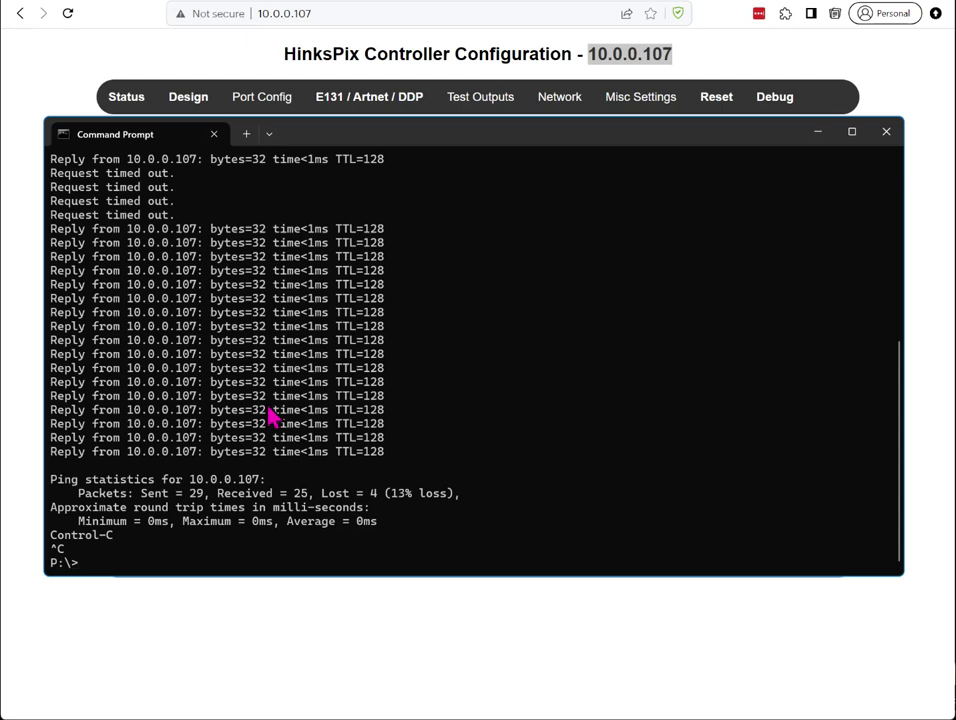
- Ping the candidate static address 10.0.0.244 and return to the controller's page in the browser
text(ping 10.0.0.244)
key(Return)
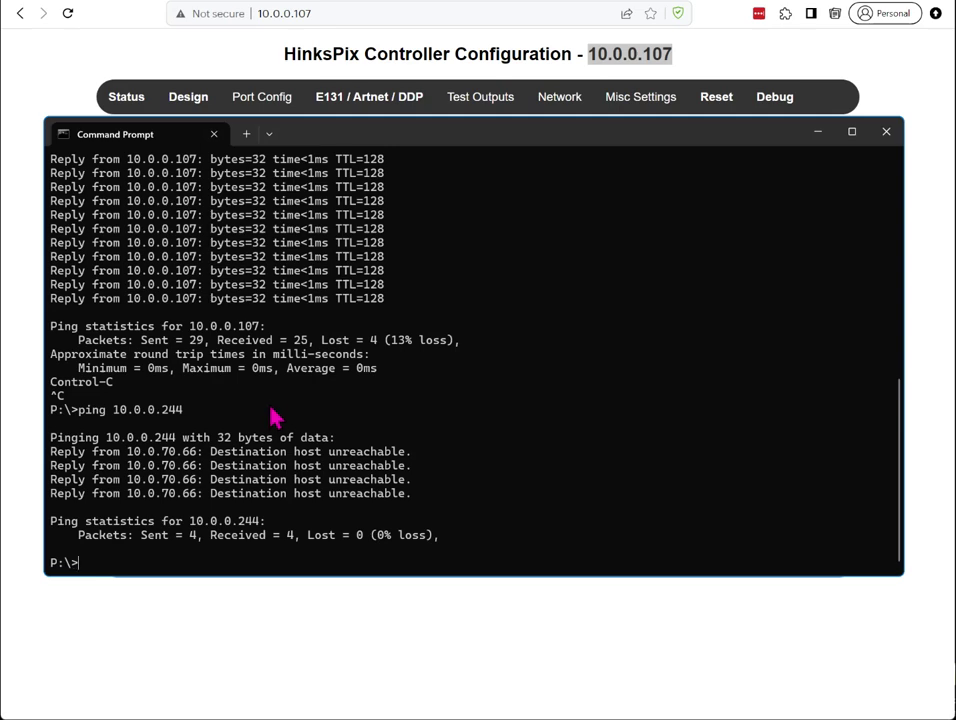
click(369, 664)
- In the wired Ethernet network configuration, disable DHCP and set the IP address to 10.0.0.244
mouse_move(559, 100)
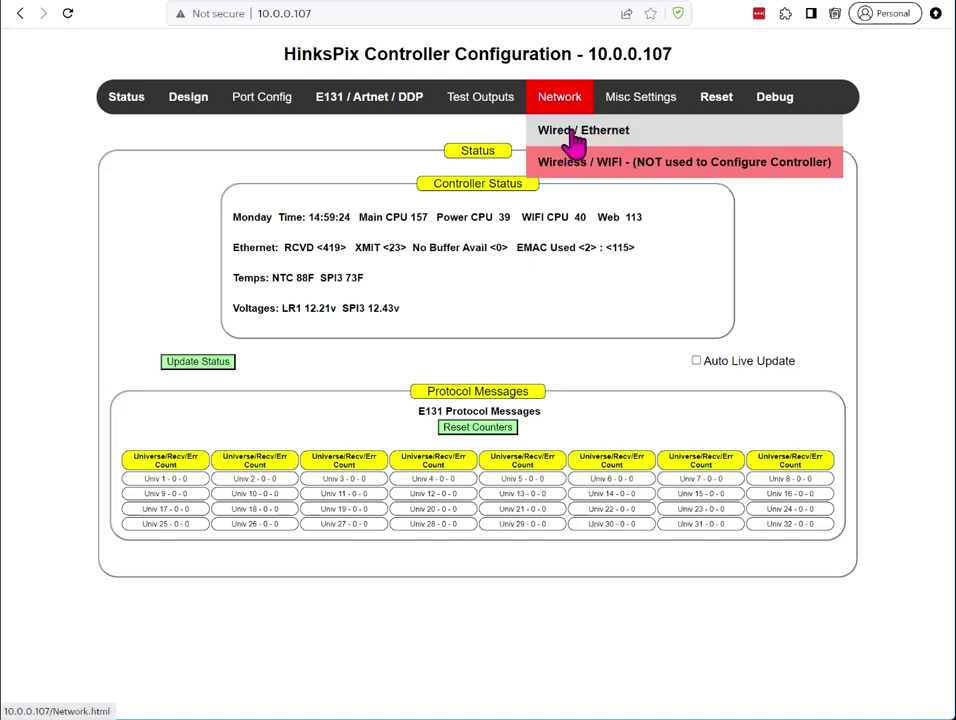
click(568, 143)
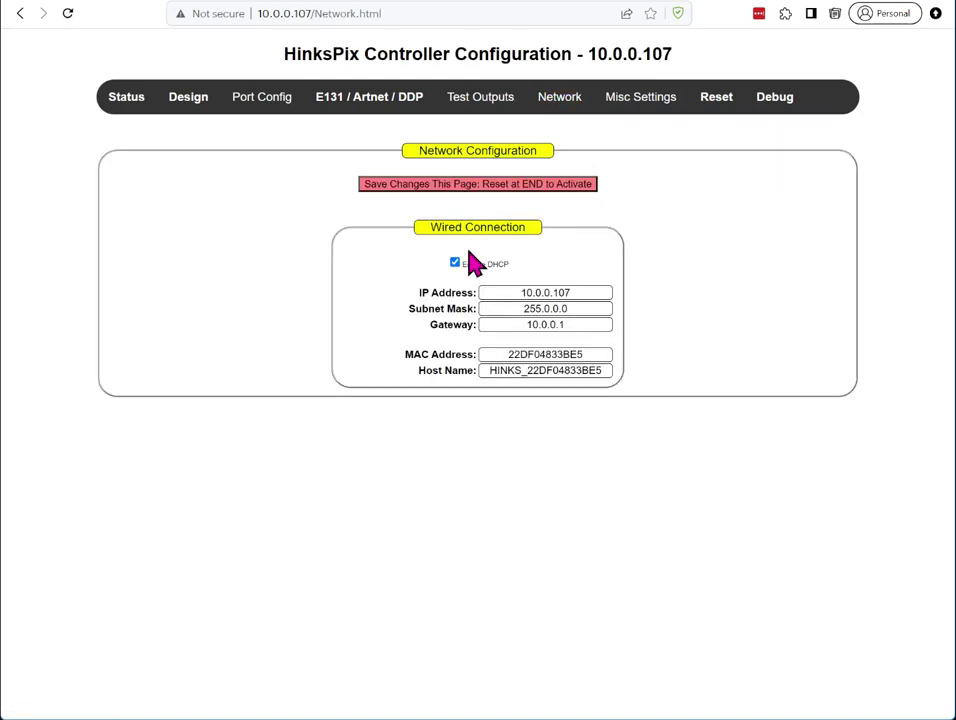
click(455, 263)
click(507, 292)
click(601, 292)
key(BackSpace)
key(BackSpace)
key(BackSpace)
text(244)
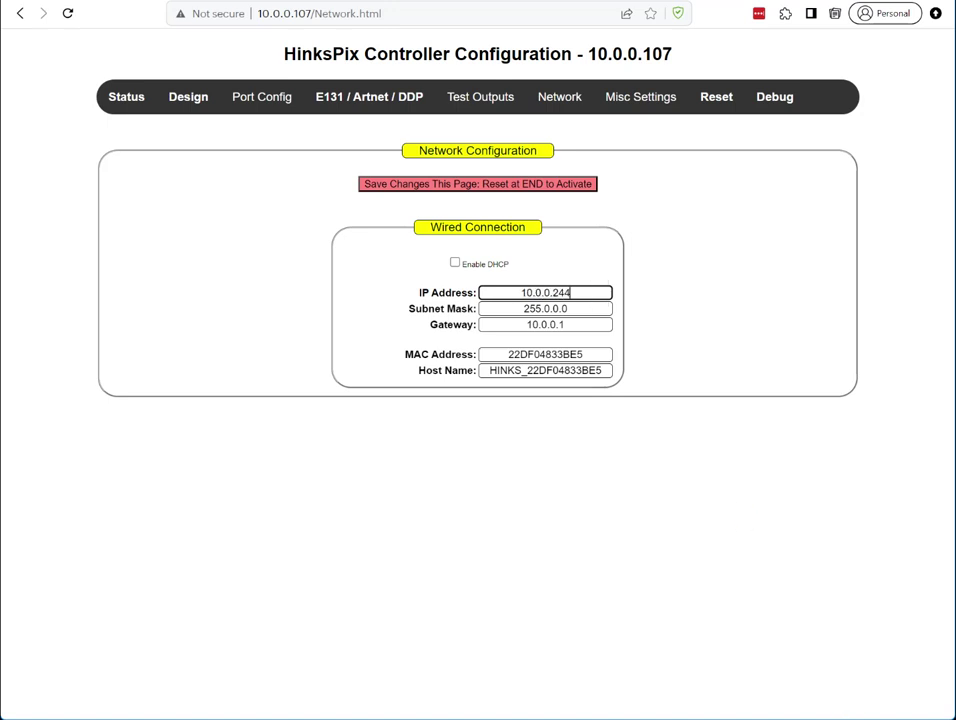
- Review the wired IP address, subnet mask and gateway entries, and save the network configuration
key(alt+Tab)
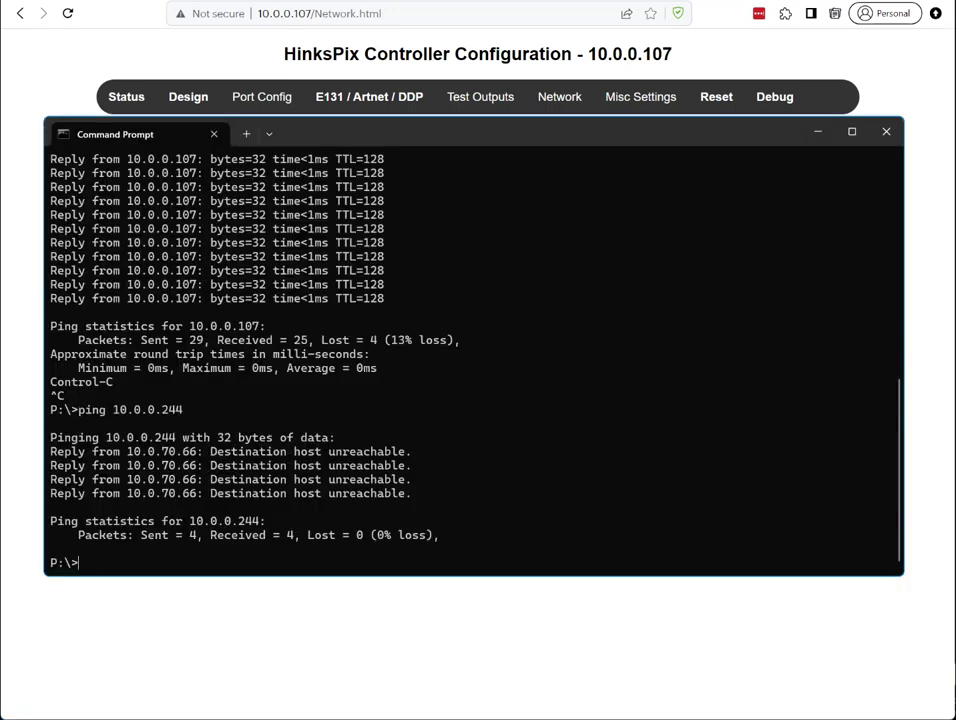
key(alt+Tab)
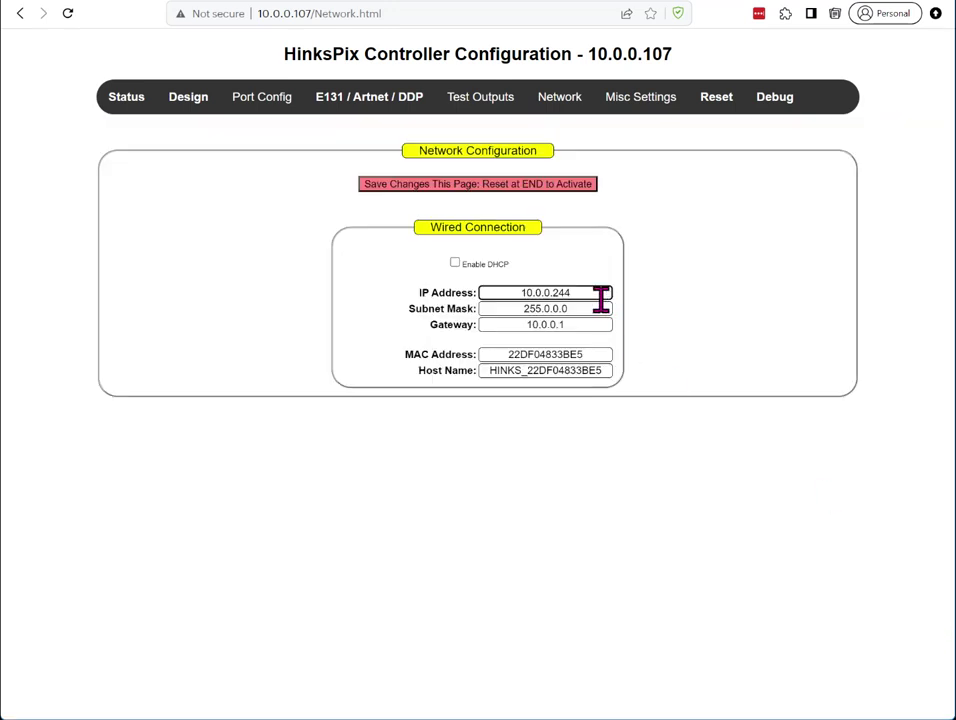
double_click(576, 313)
drag(581, 320, 484, 313)
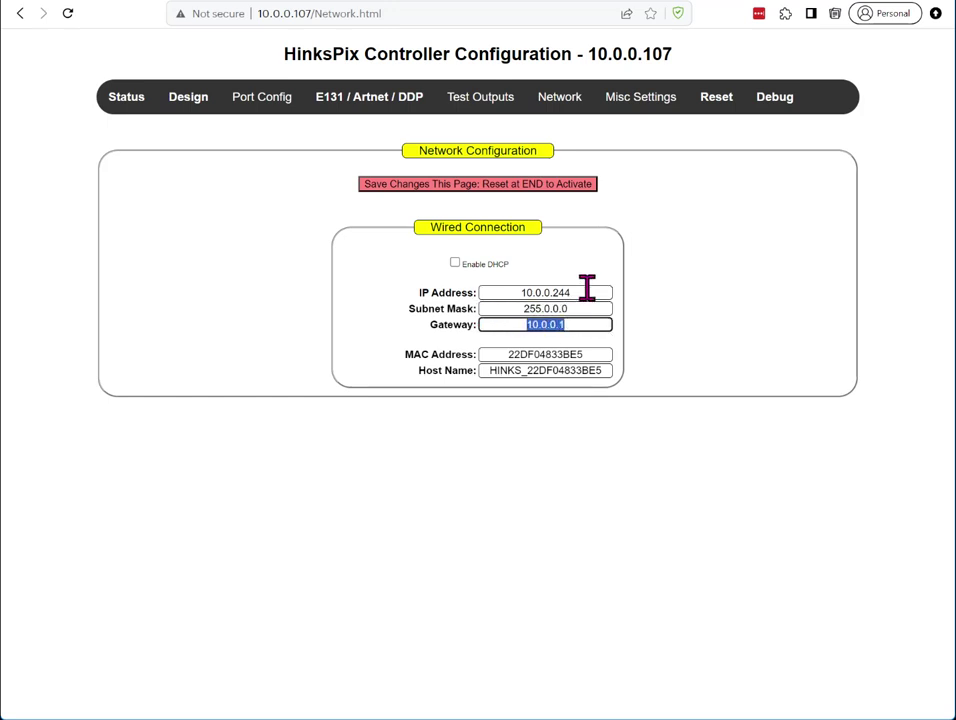
drag(585, 288, 504, 297)
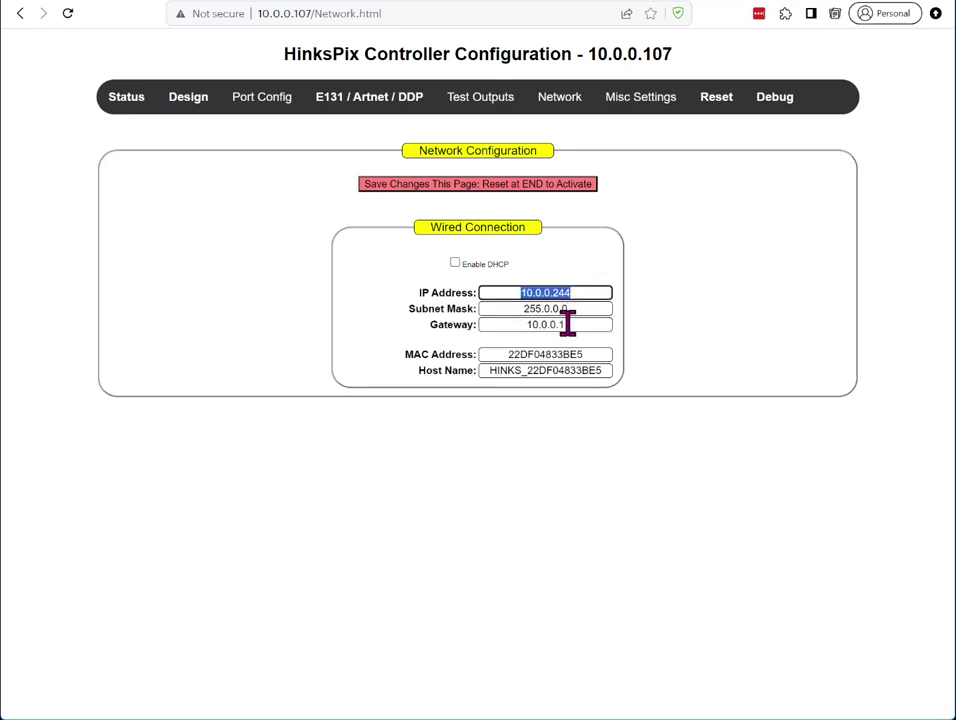
click(471, 195)
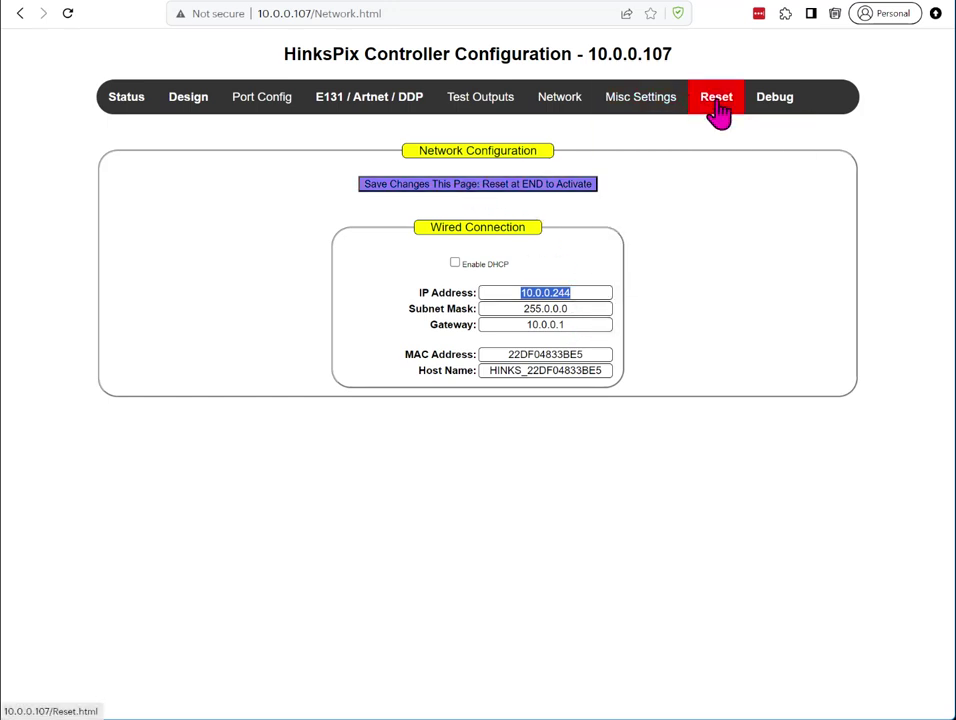
- Reset the controller to activate the saved changes and load its configuration page at 10.0.0.244
click(717, 112)
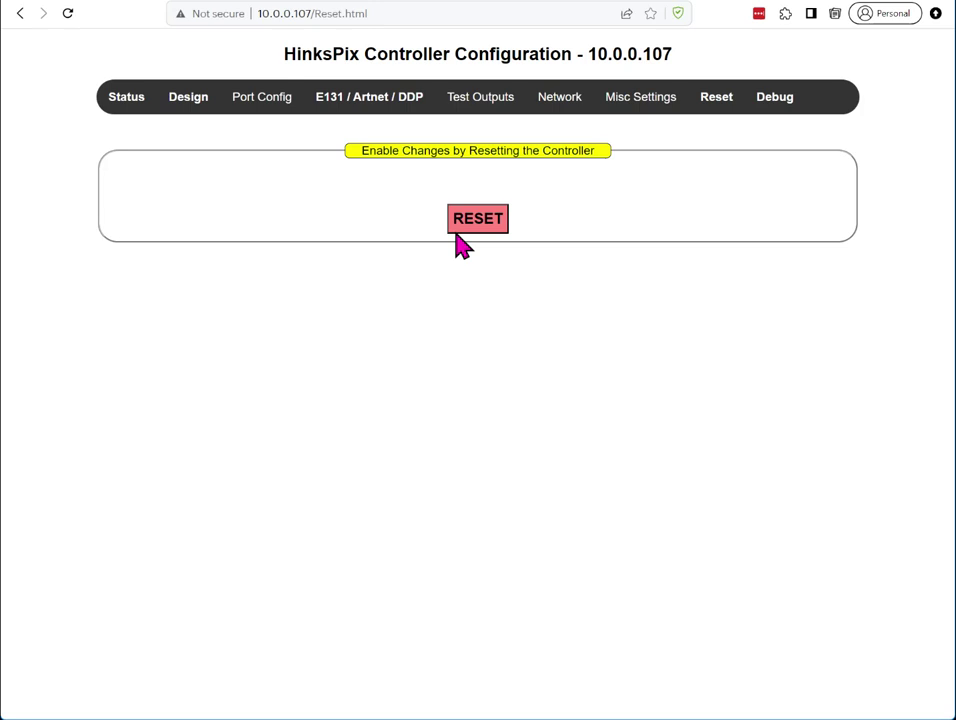
click(460, 226)
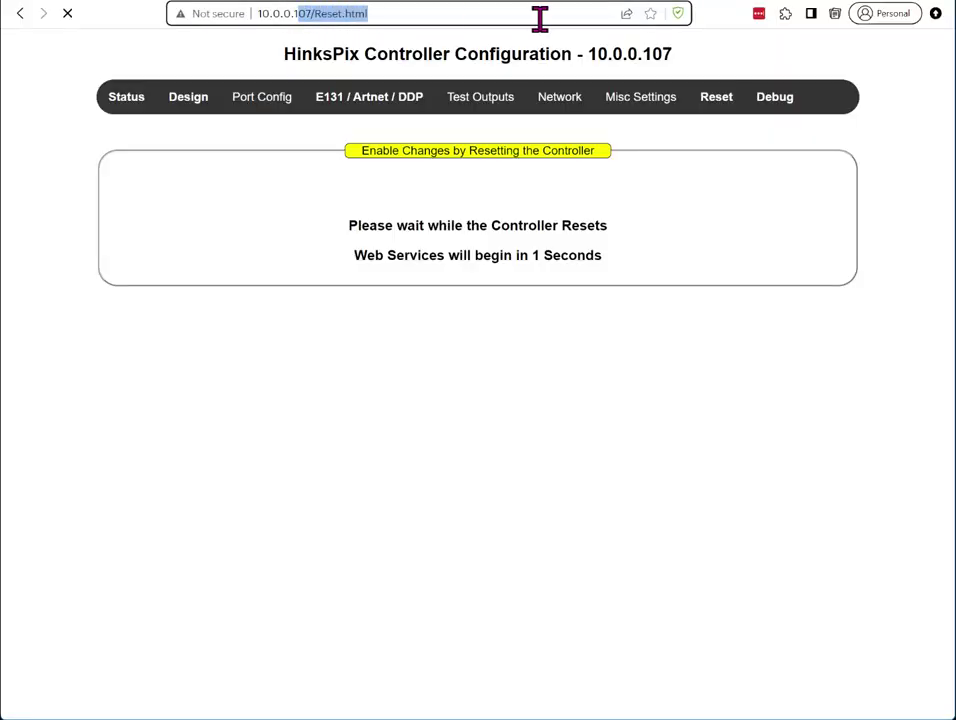
key(BackSpace)
text(244)
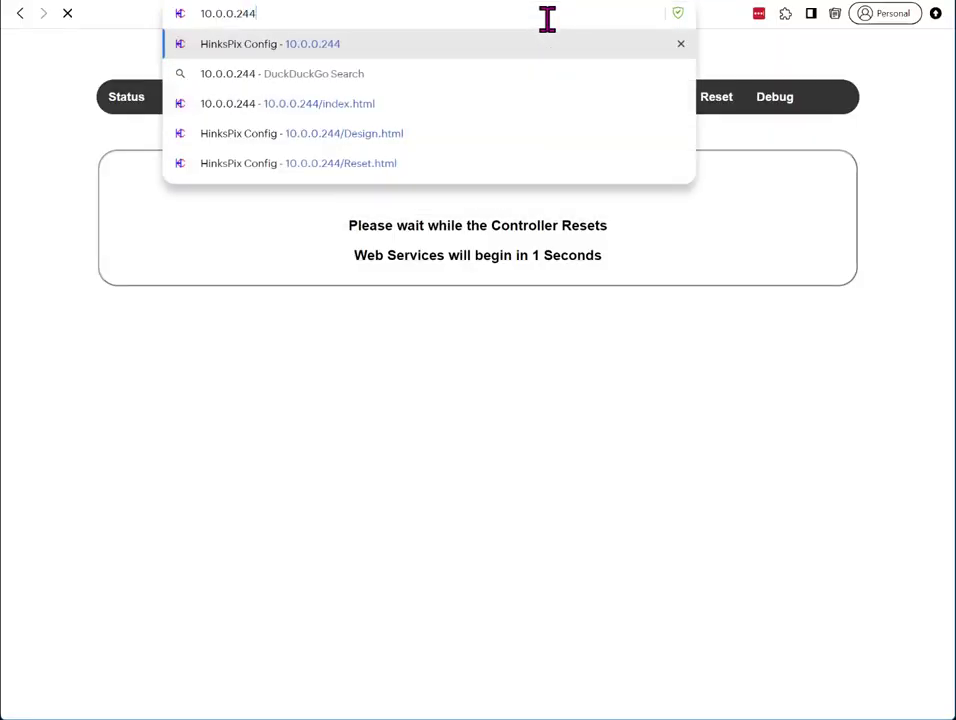
key(Return)
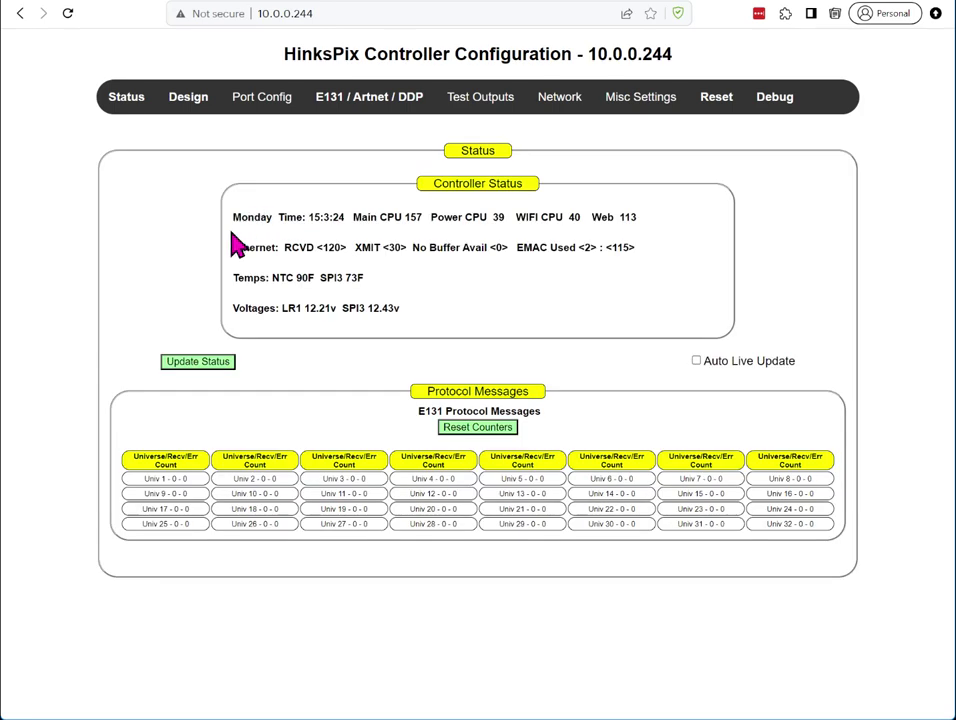
- Open the page for setting the controller's time and day of the week
mouse_move(636, 104)
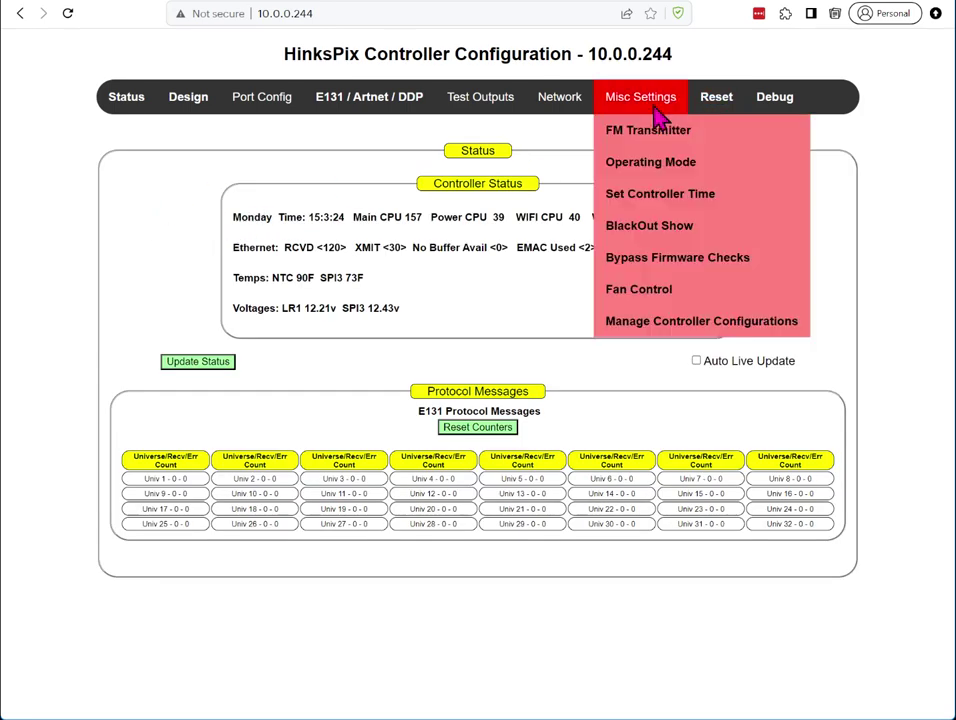
click(636, 195)
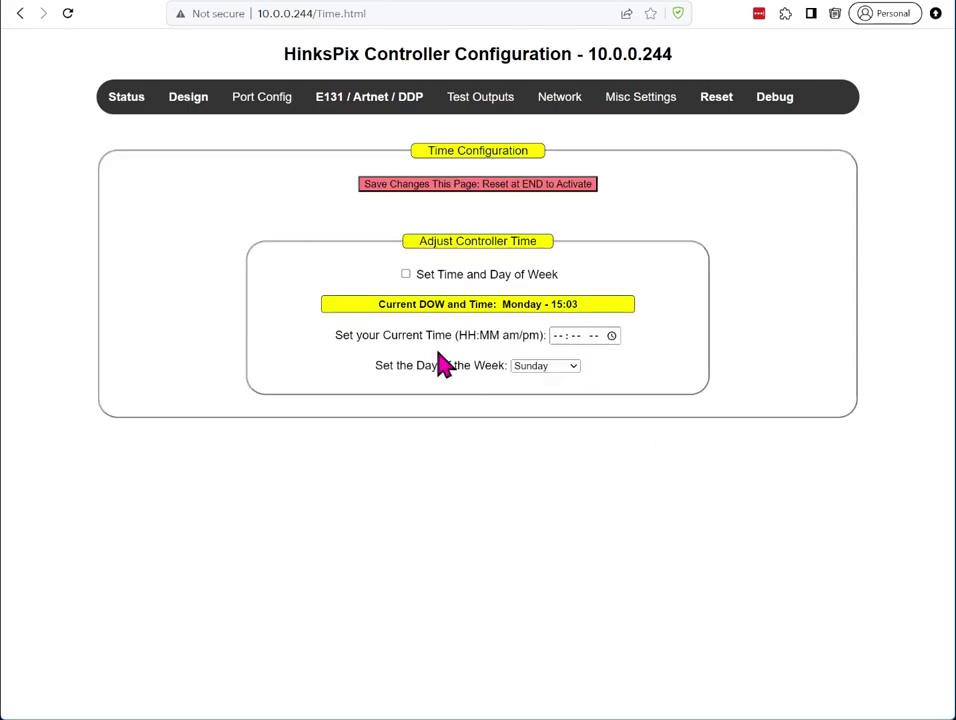